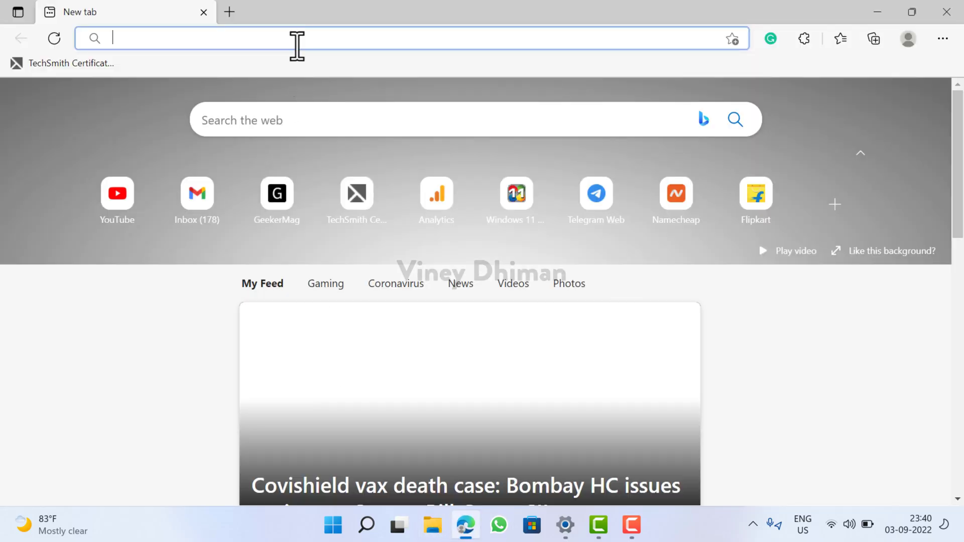
Load microsoft.com/software-download/windows11 and scroll to the Create Windows 11 Installation Media section
text(https://www.microsoft.com/software-download/windows11)
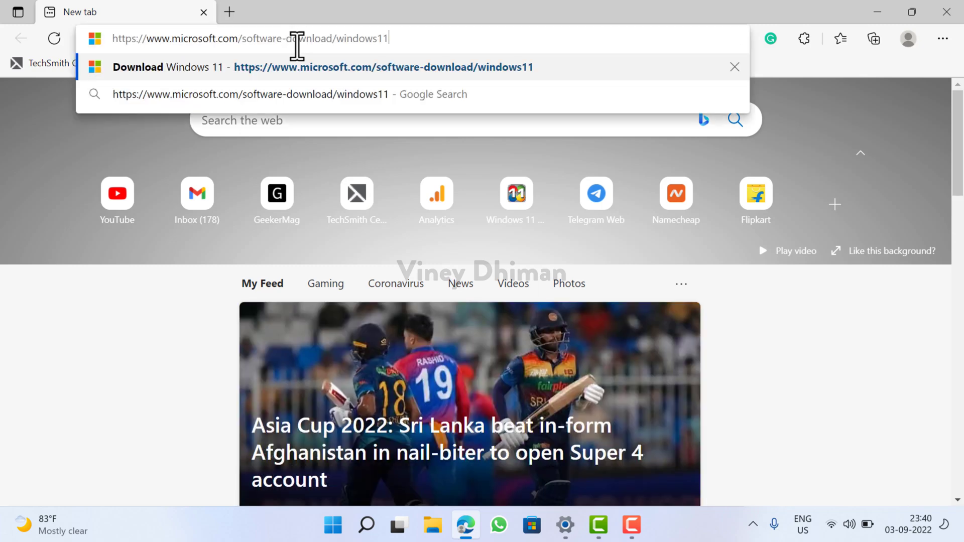
key(Return)
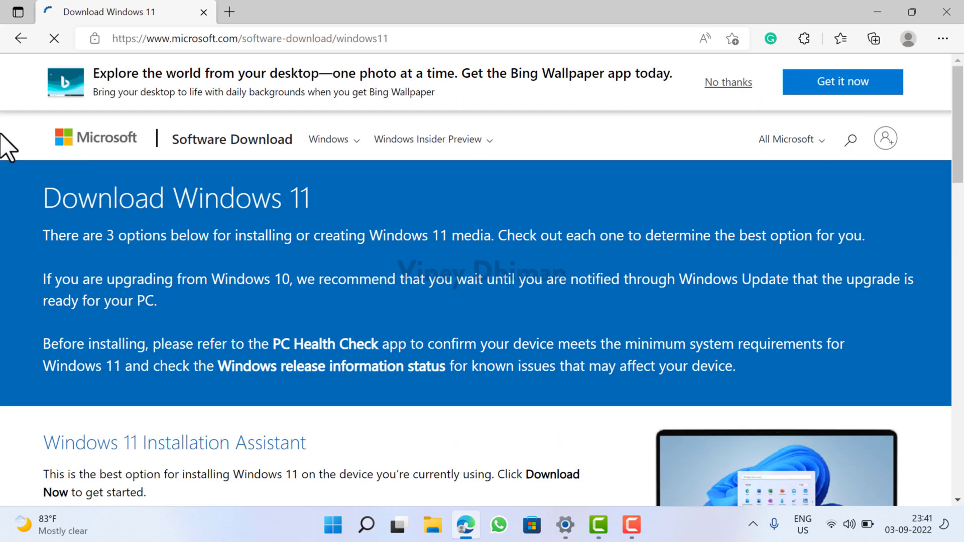
scroll(52, 241, down, 2)
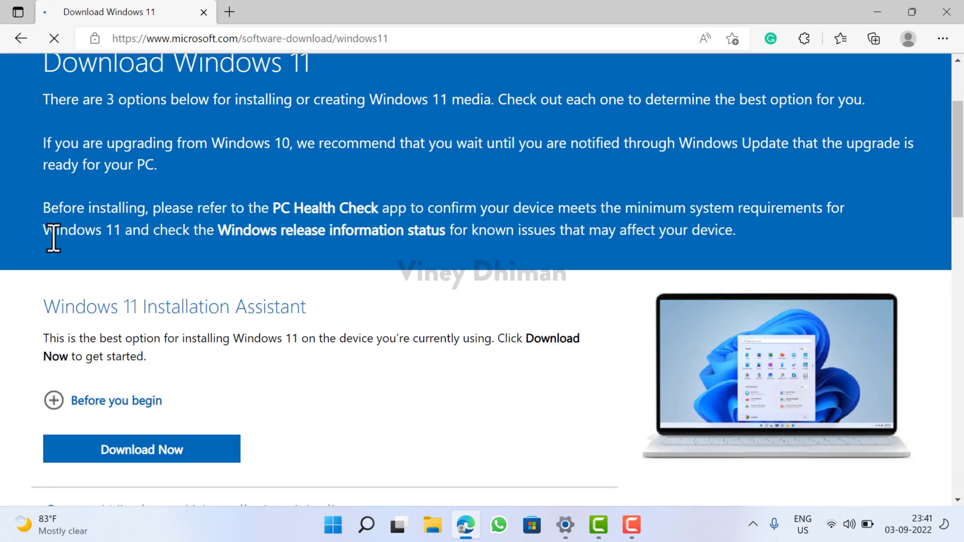
scroll(53, 238, down, 1)
scroll(53, 238, down, 2)
scroll(53, 240, down, 3)
scroll(53, 249, down, 2)
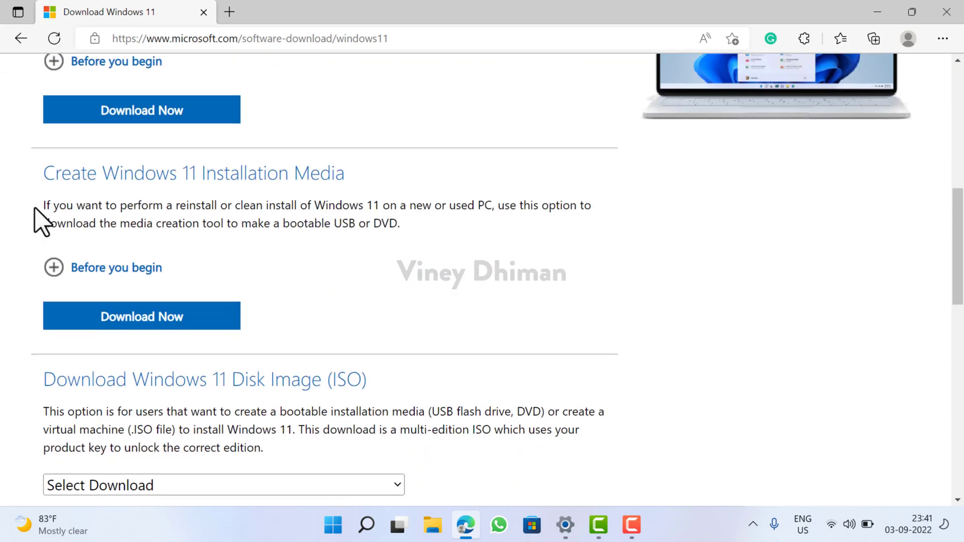
drag(43, 174, 387, 183)
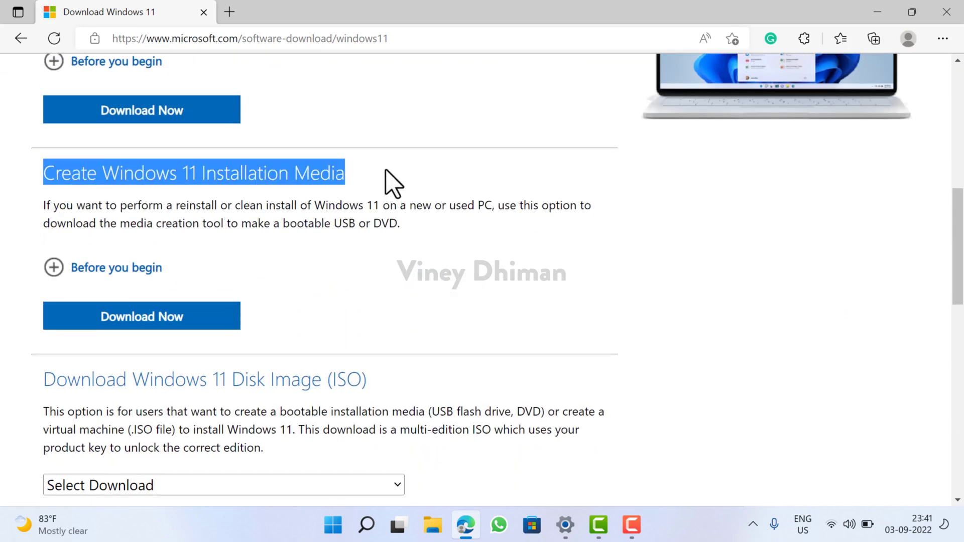
click(65, 210)
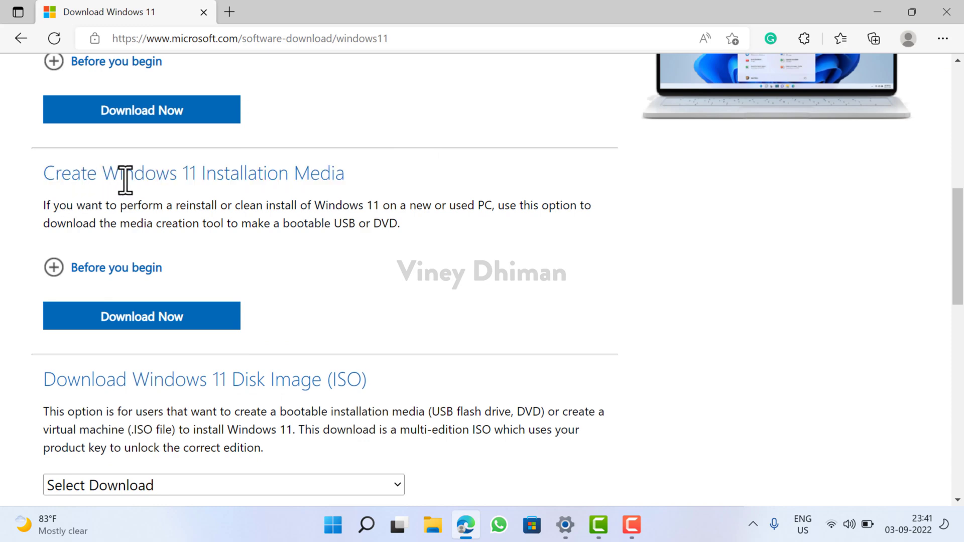
scroll(229, 216, down, 3)
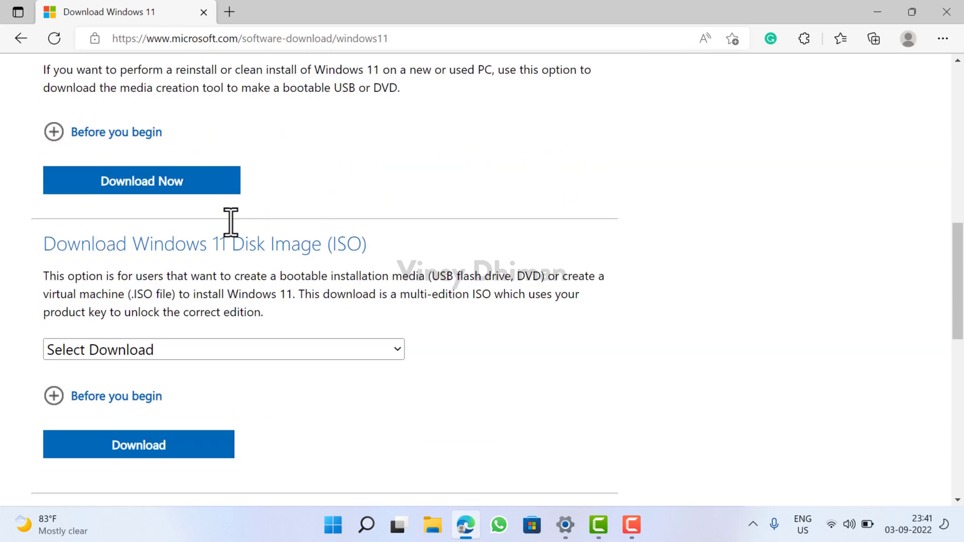
Download and run MediaCreationToolW11.exe, approving it in User Account Control
click(163, 192)
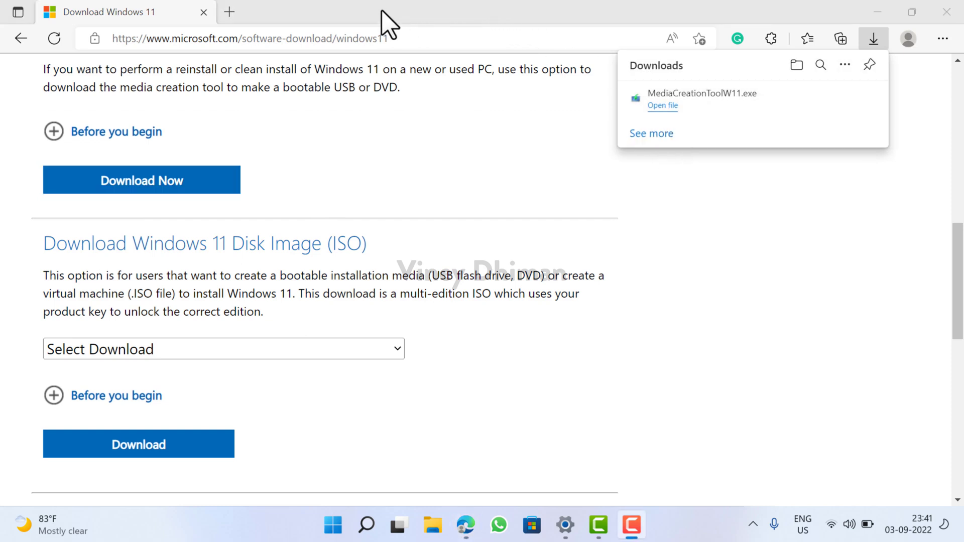
click(636, 116)
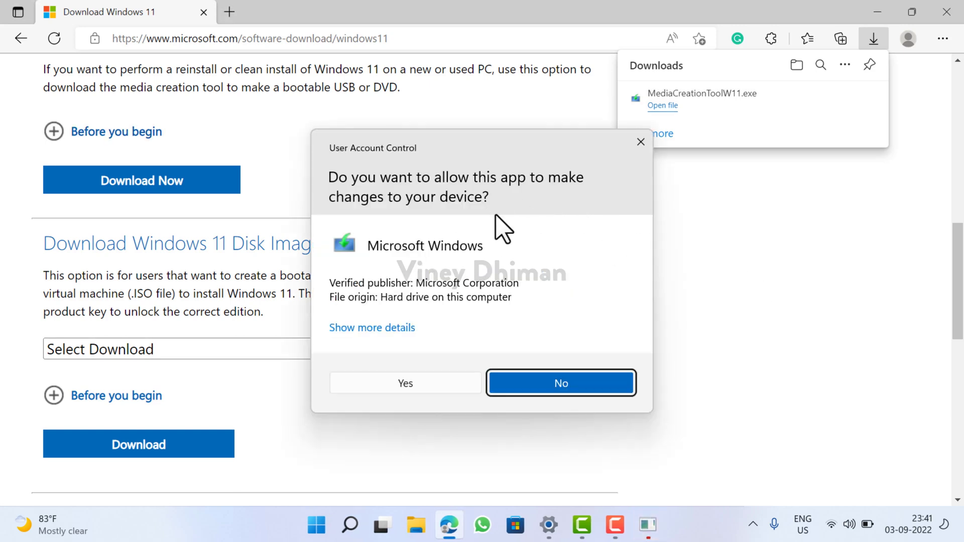
click(390, 385)
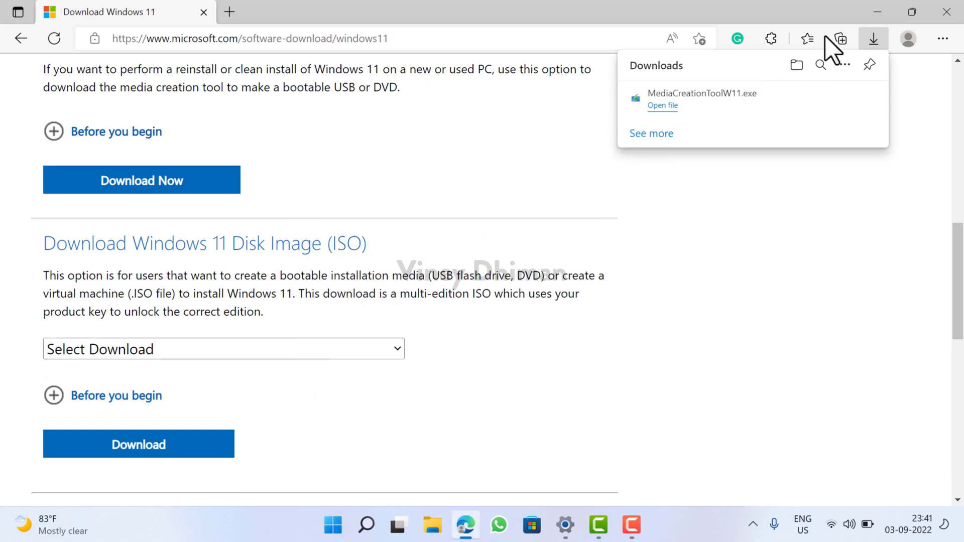
Minimise Edge and scroll through the setup's license terms
click(878, 18)
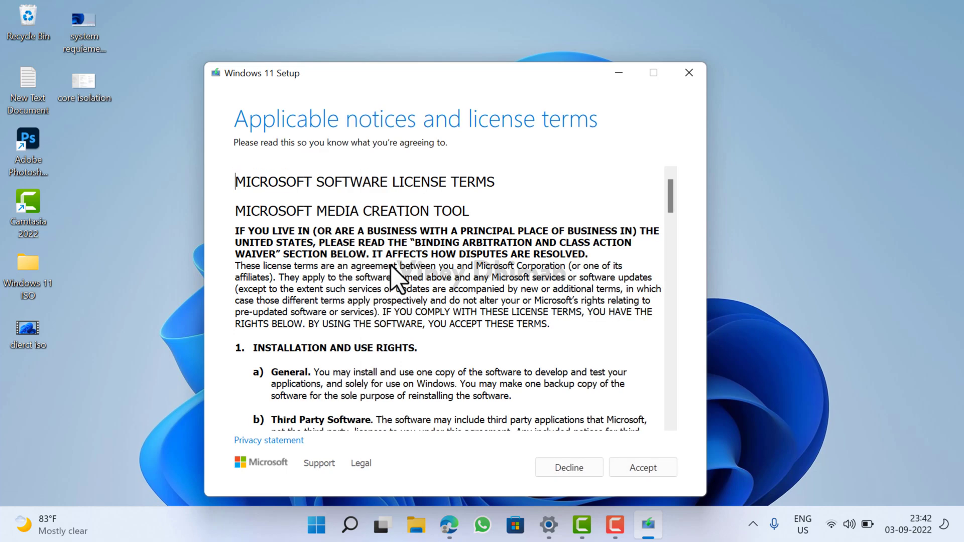
scroll(573, 208, down, 1)
scroll(588, 208, down, 4)
scroll(577, 213, down, 5)
scroll(576, 284, down, 5)
scroll(576, 276, down, 10)
scroll(576, 273, down, 4)
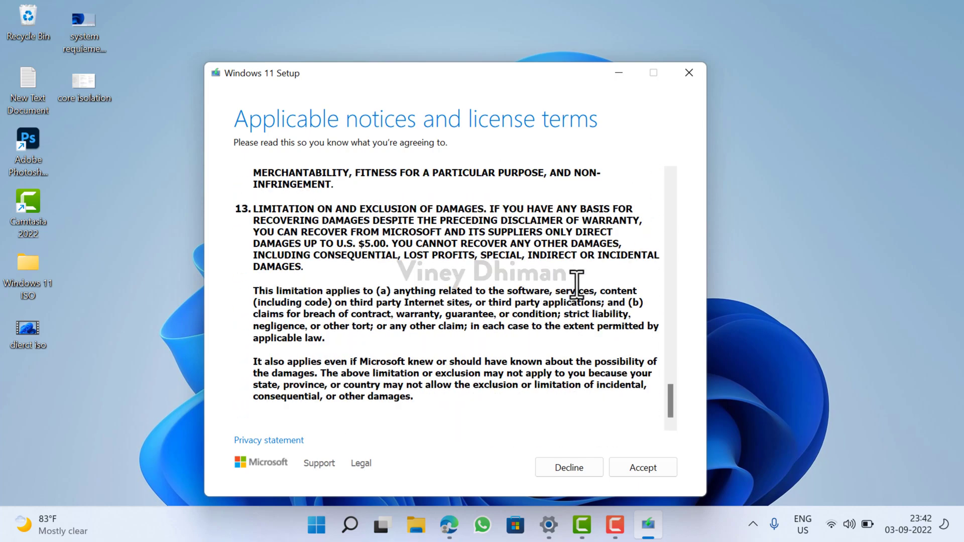
Accept the license, untick recommended options, and choose English (United States) with Windows 11 edition
click(628, 464)
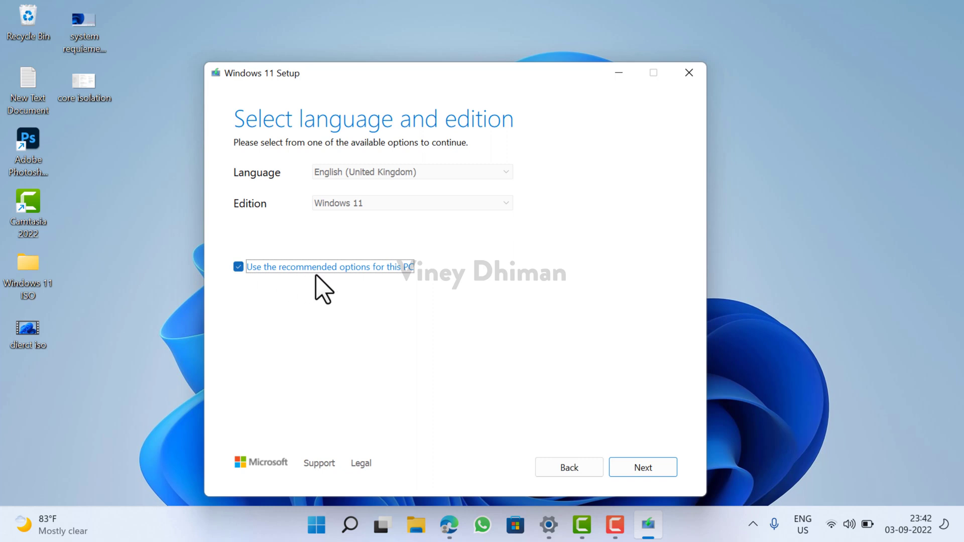
click(239, 267)
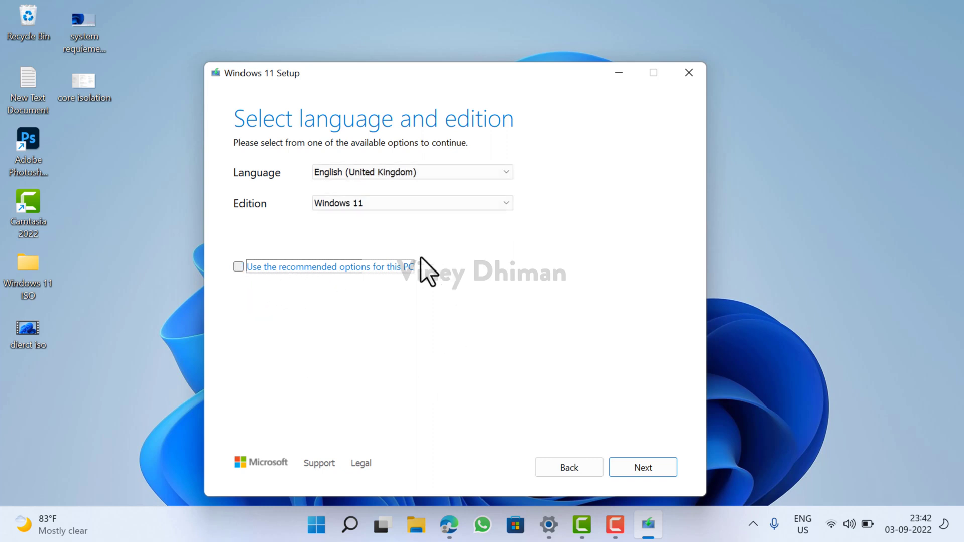
click(390, 174)
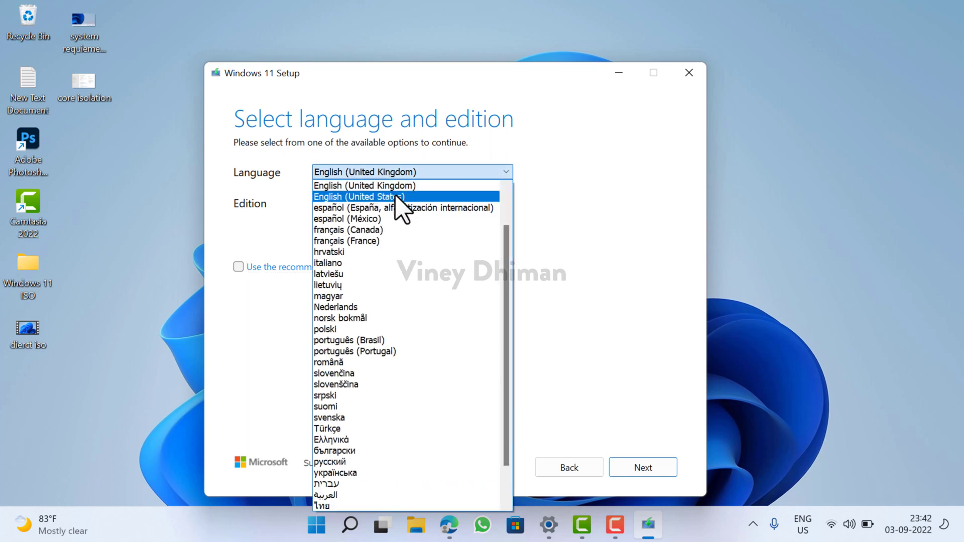
click(395, 197)
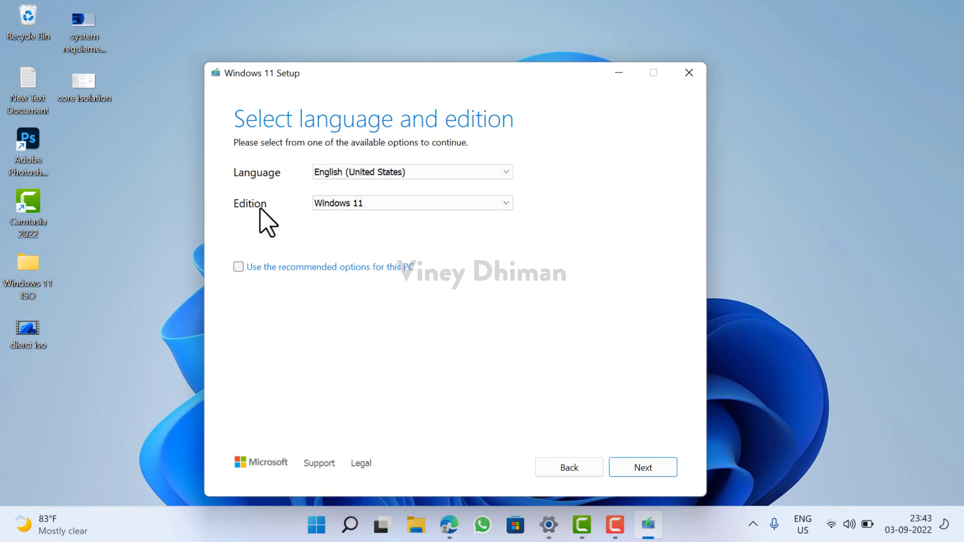
click(357, 204)
click(356, 206)
Choose ISO file as the installation media type
click(636, 466)
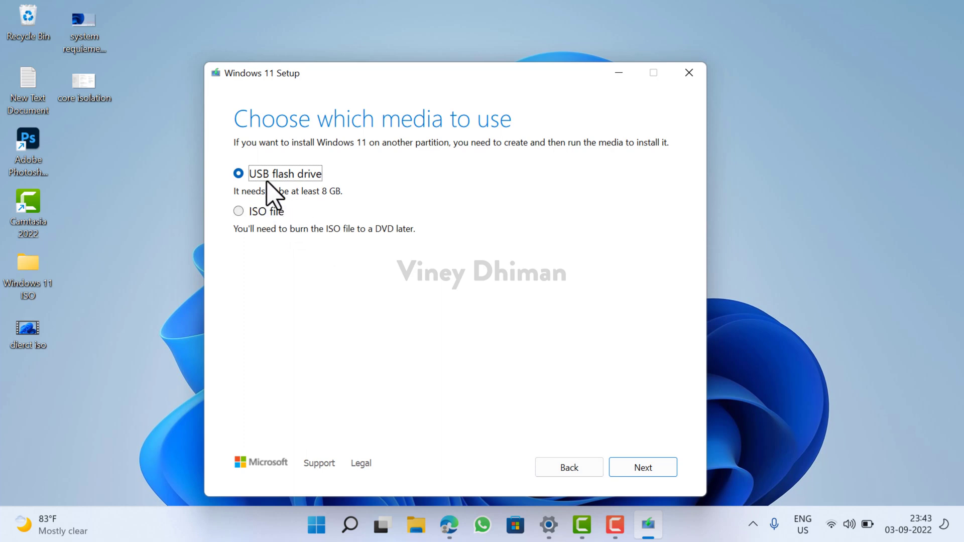
click(241, 214)
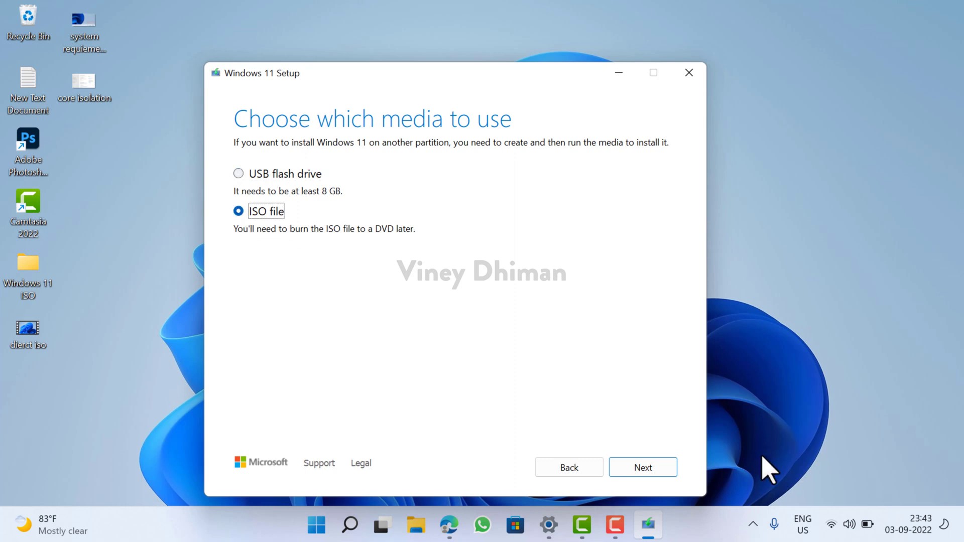
click(655, 469)
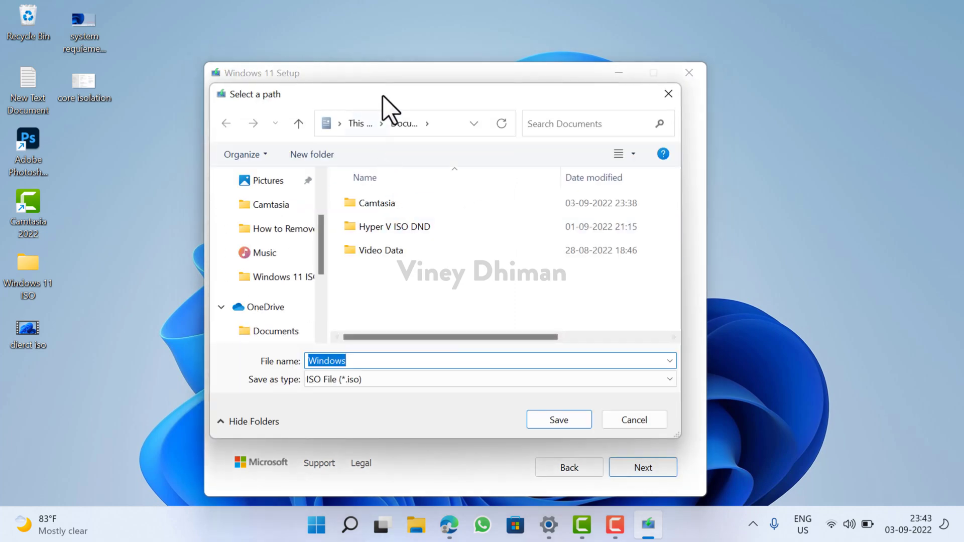
Save the ISO as 'Windows 11' on the Desktop
drag(383, 96, 351, 75)
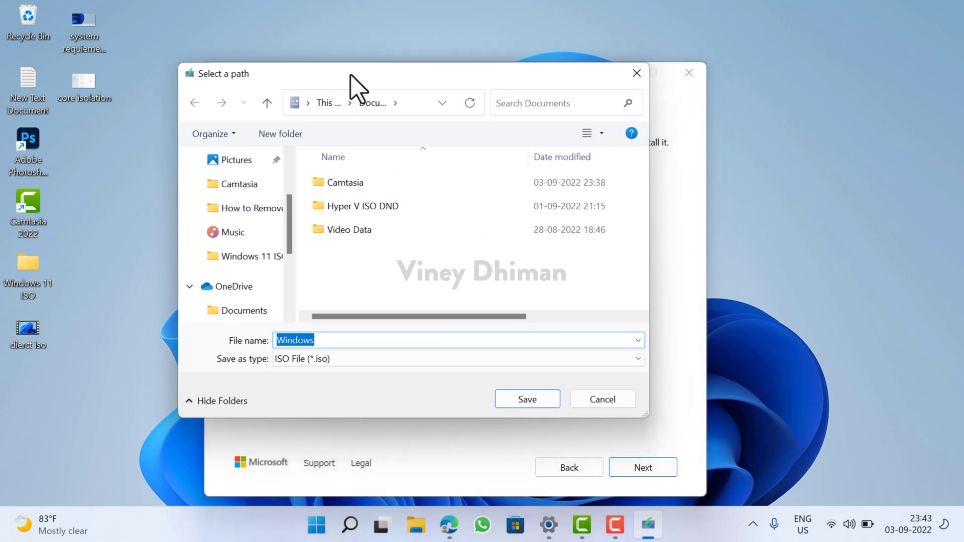
click(376, 333)
text(11)
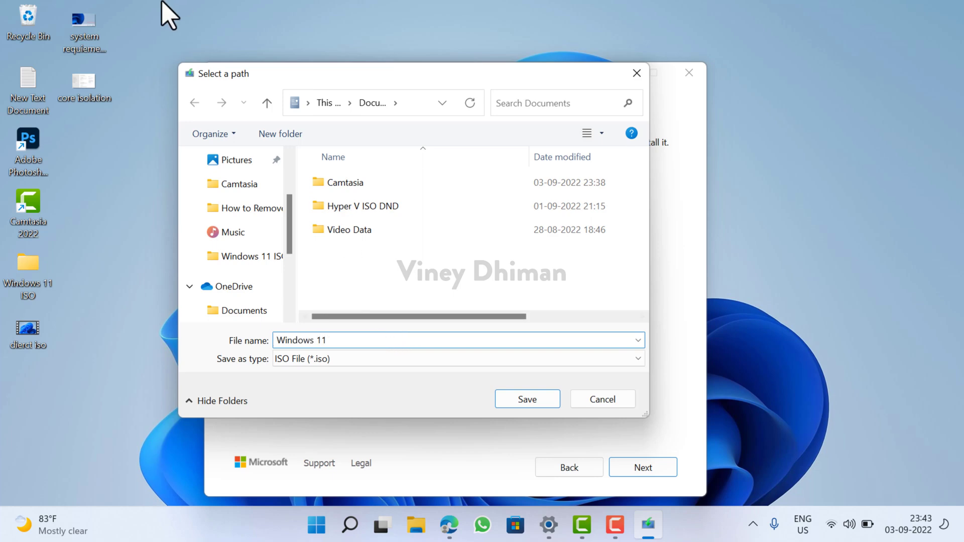
scroll(279, 301, up, 2)
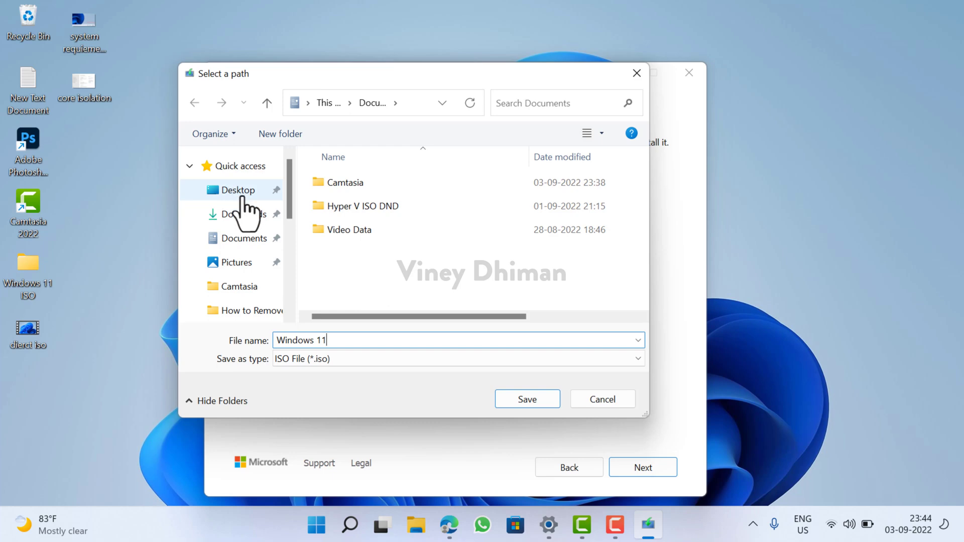
click(243, 197)
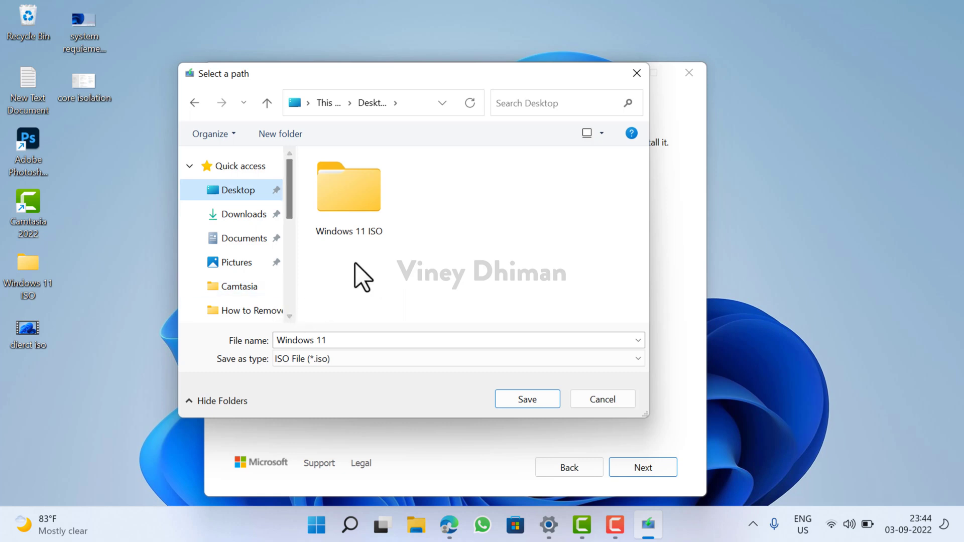
click(526, 400)
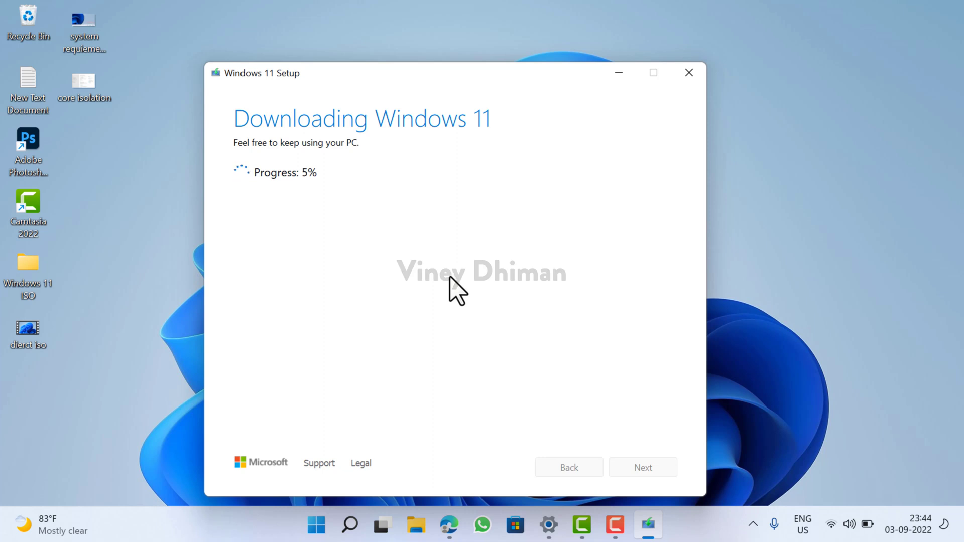
Minimise setup while the Windows 11 download progresses
click(618, 74)
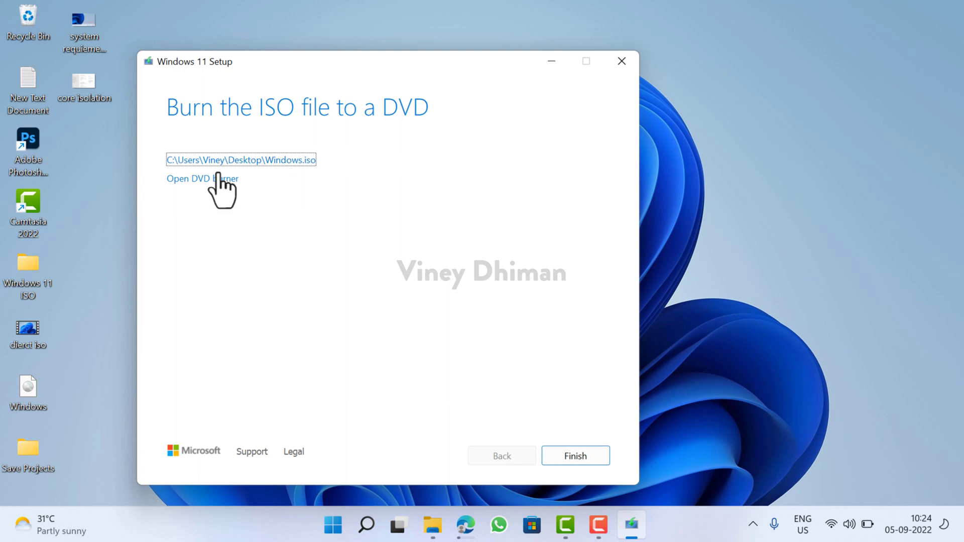
Open the Desktop folder holding the created Windows.iso via its file path link
click(277, 161)
click(277, 161)
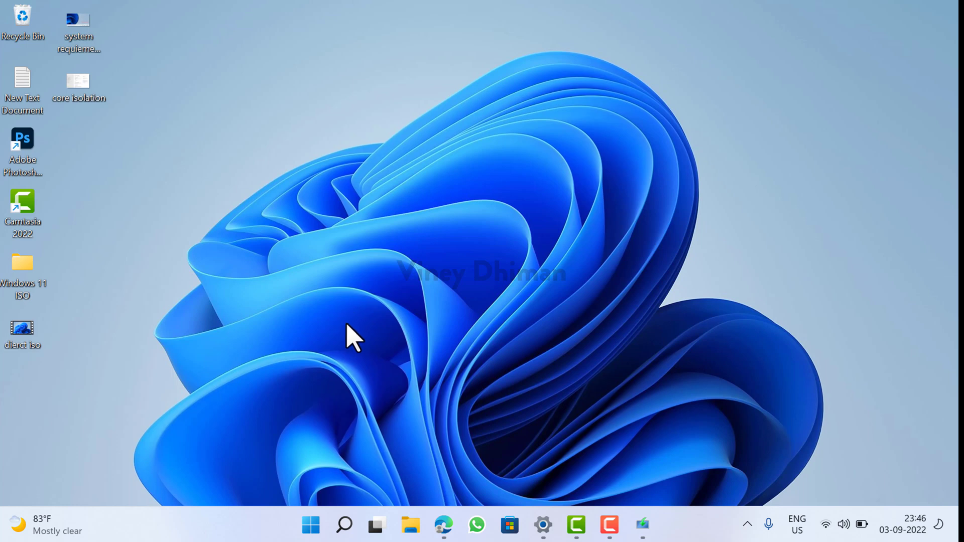
Back in Edge, select 'Windows 11 (multi-edition ISO)' and request its download
click(442, 525)
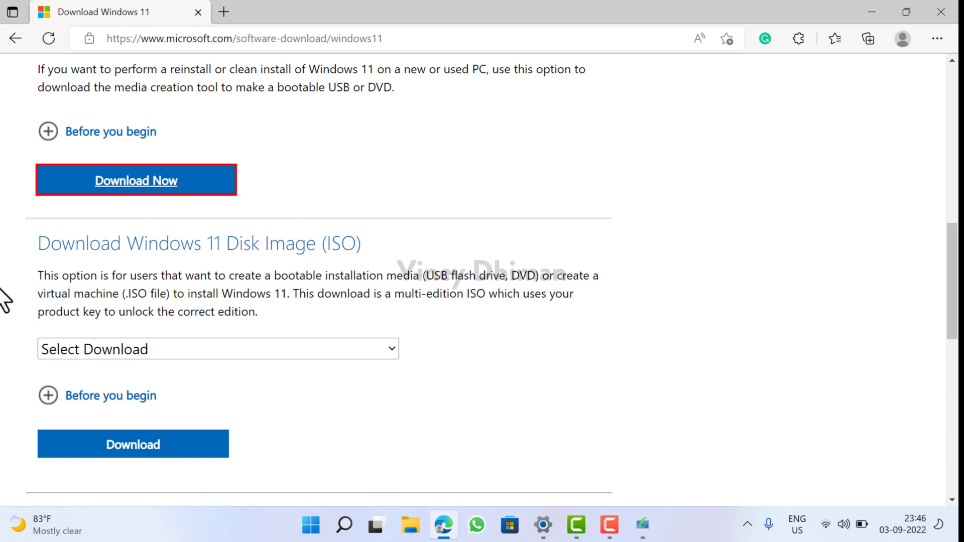
click(296, 39)
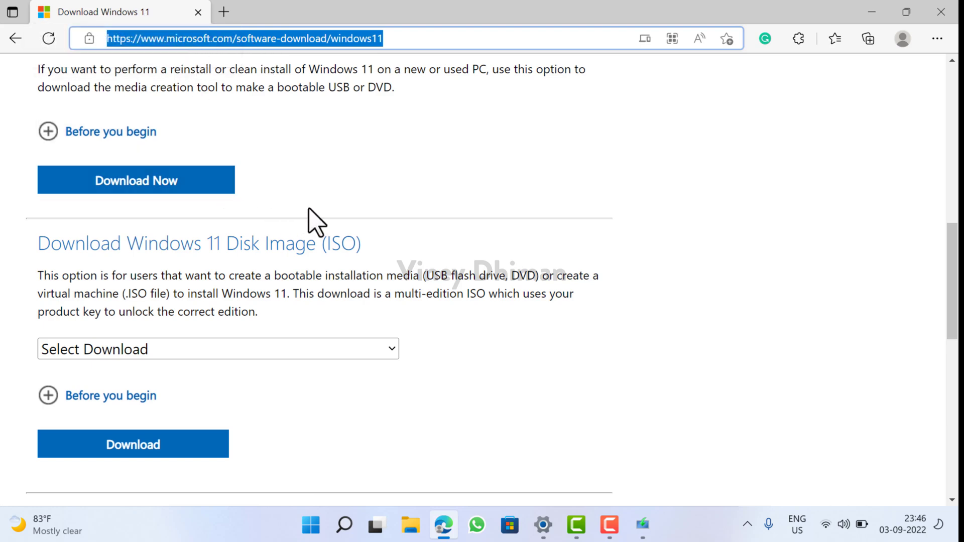
scroll(315, 208, down, 1)
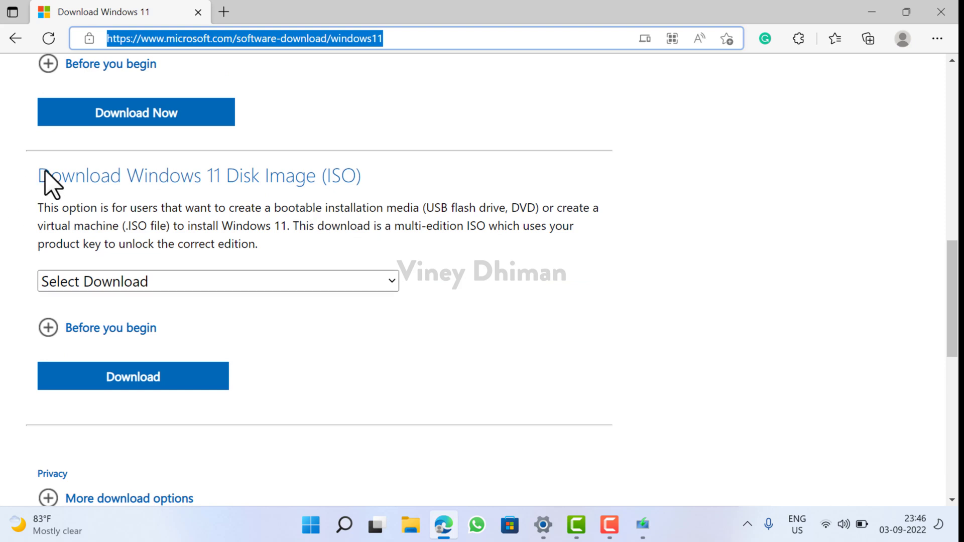
drag(40, 174, 374, 175)
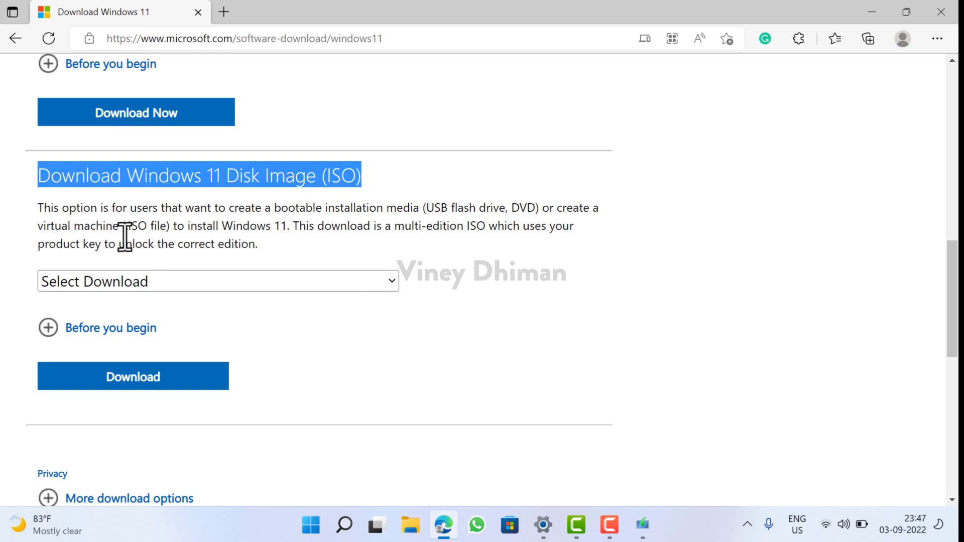
click(178, 286)
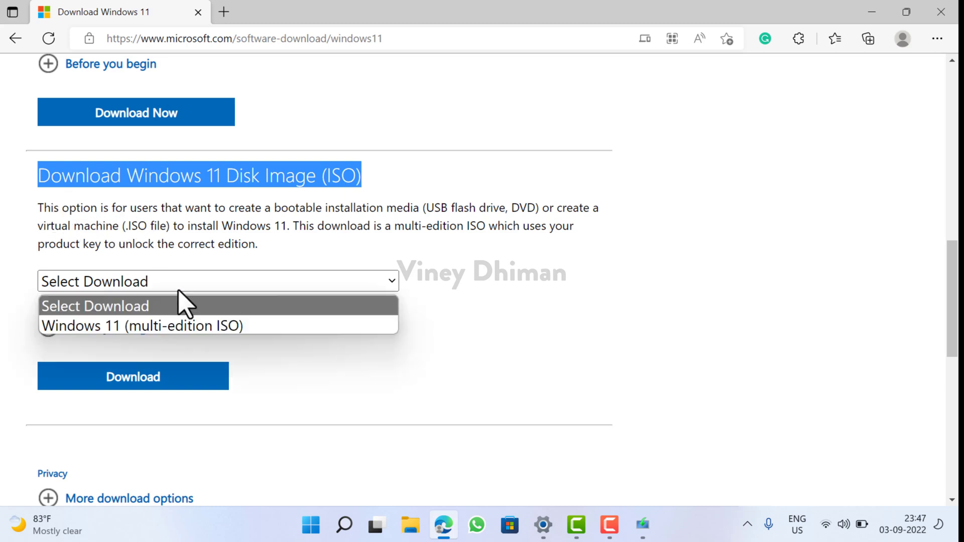
click(170, 326)
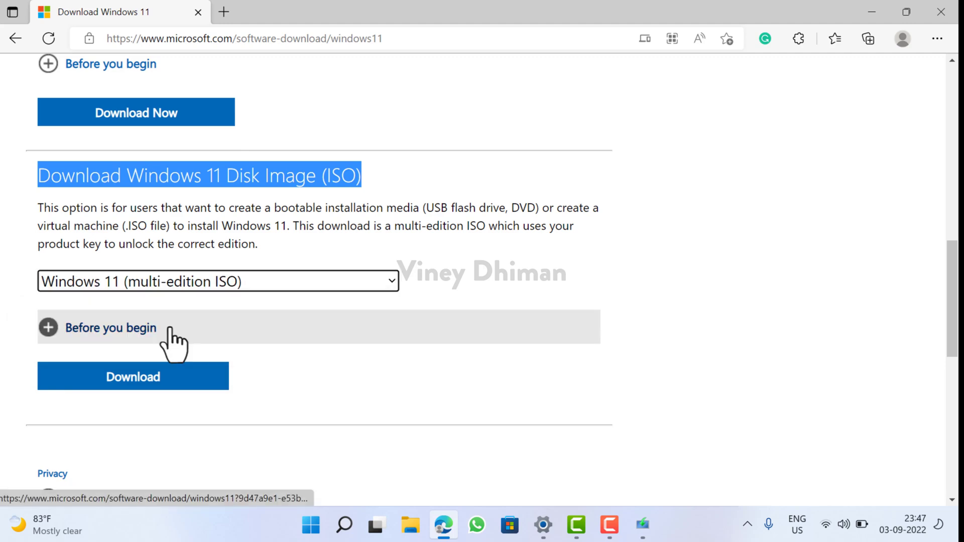
click(152, 382)
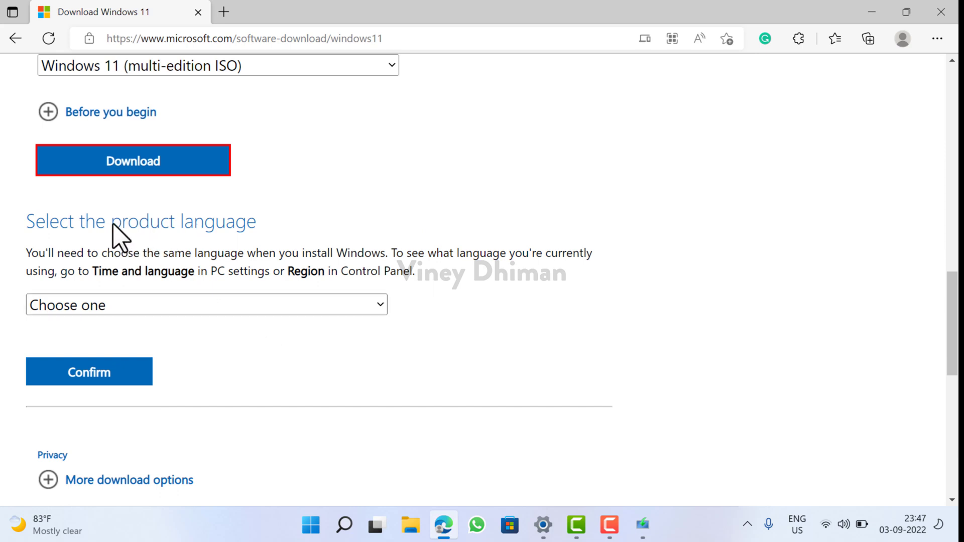
Pick English (United States), start the 64-bit ISO download, and check its progress
click(113, 308)
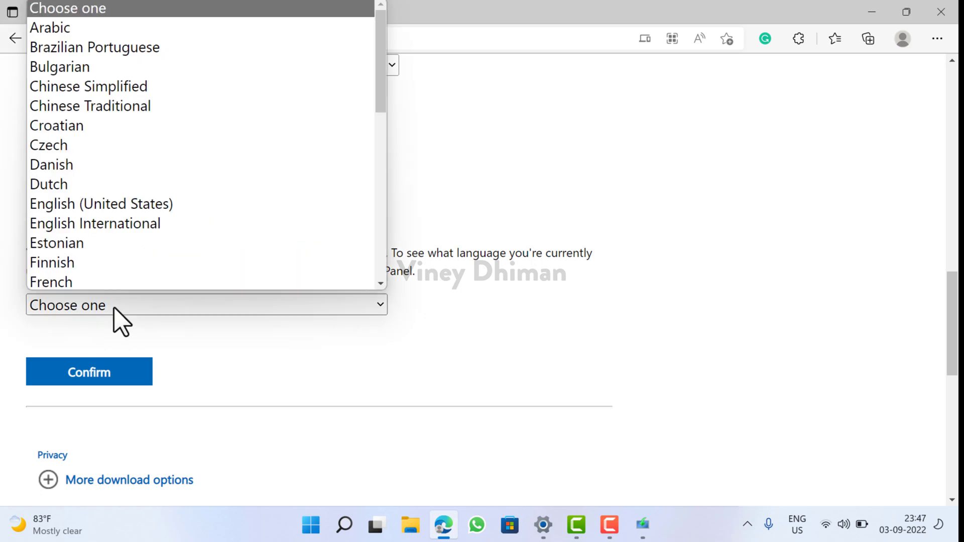
click(133, 205)
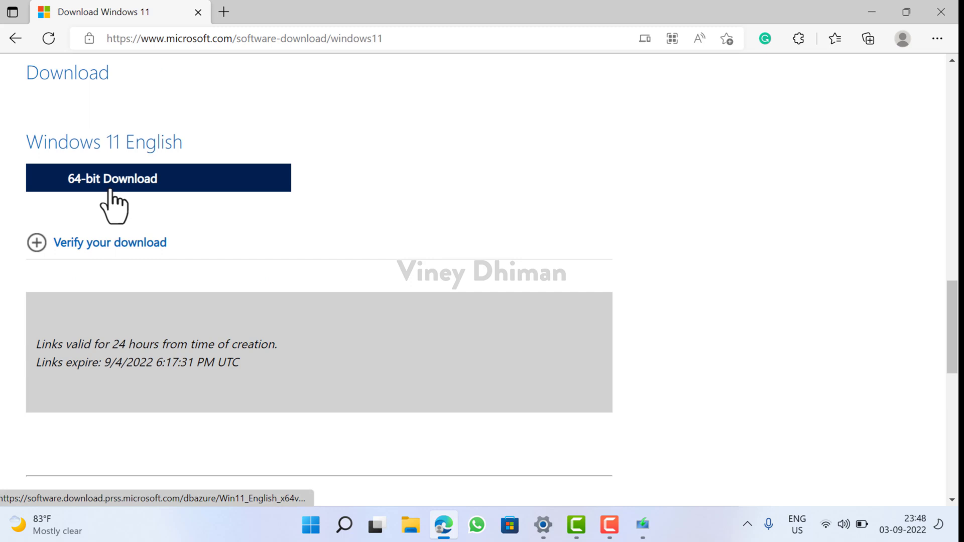
click(197, 190)
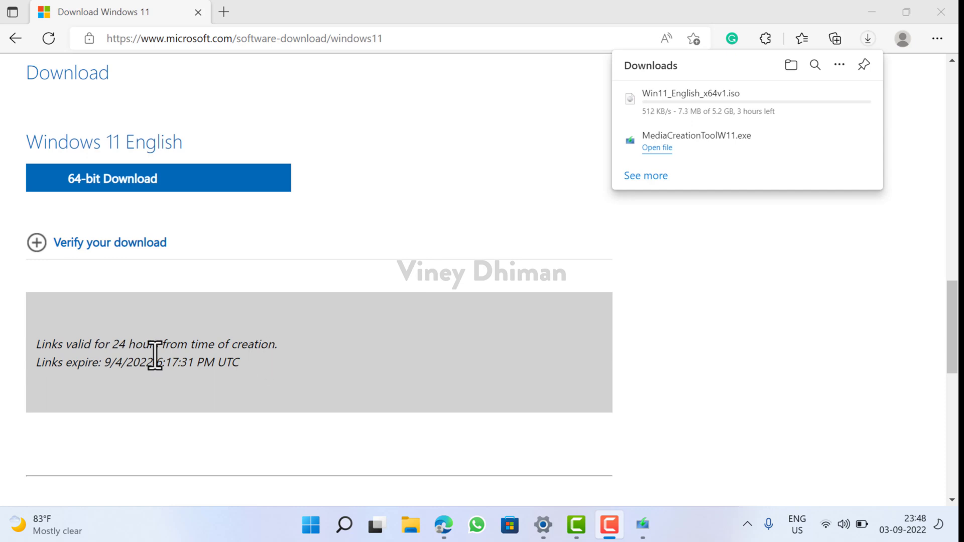
click(867, 38)
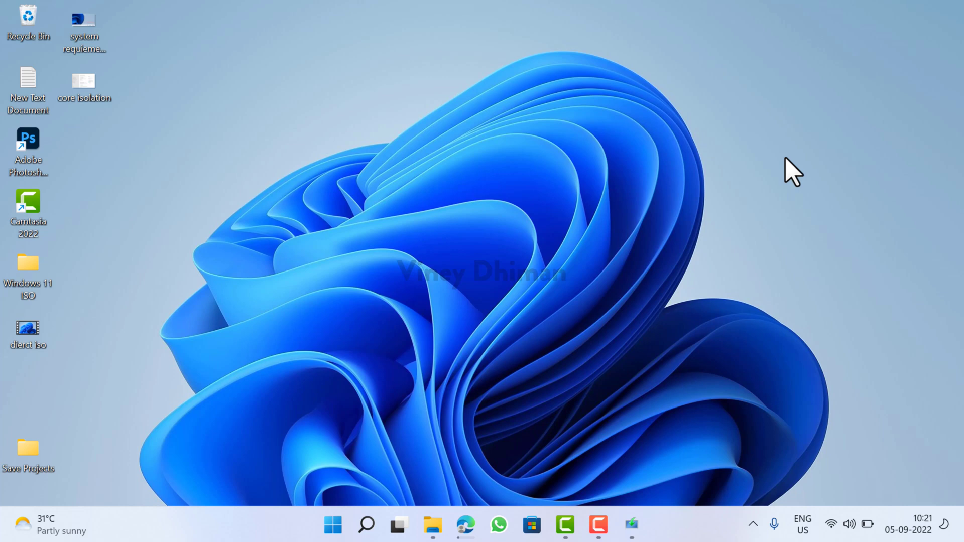
Restore Edge and load the Insider Preview ISO address with Paste and go
click(465, 525)
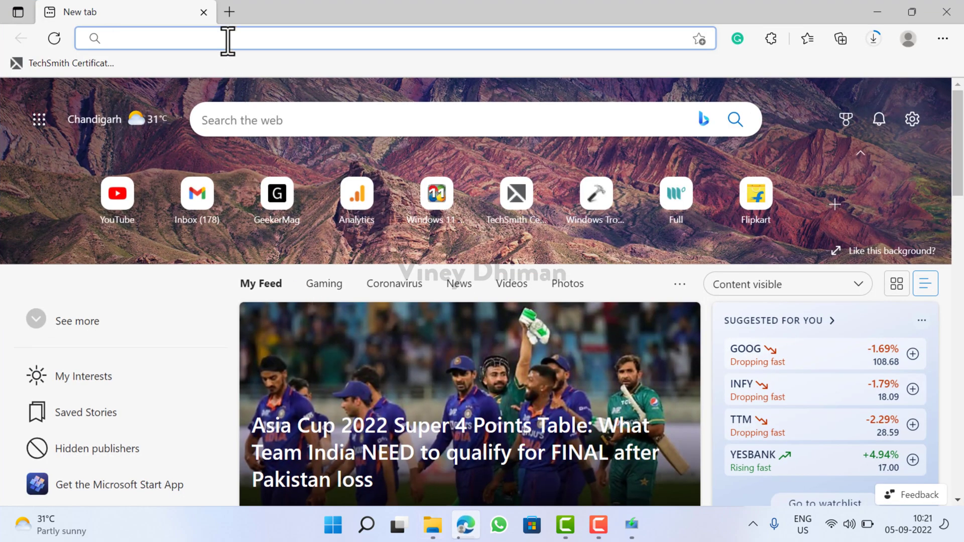
right_click(227, 34)
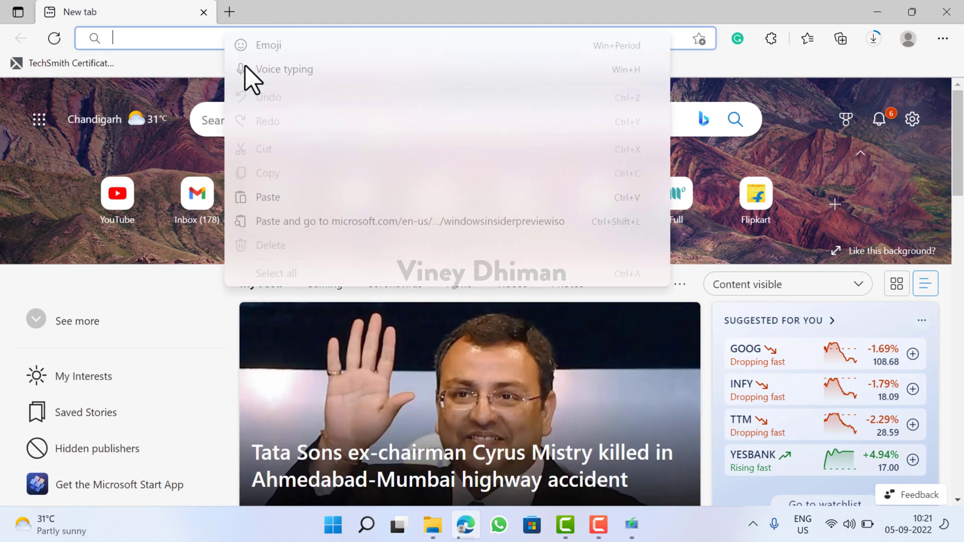
click(268, 223)
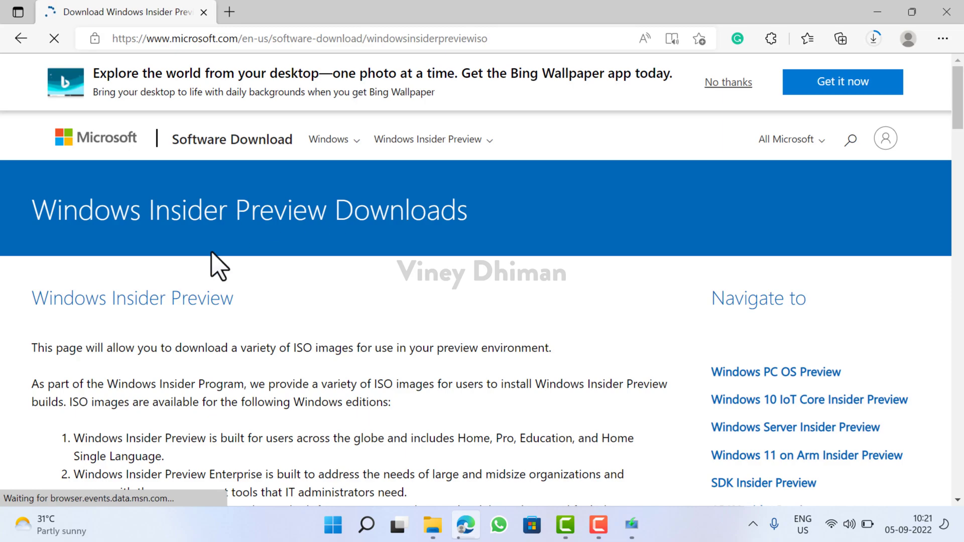
Scroll down to the page's Select edition section
scroll(216, 266, down, 3)
scroll(216, 266, down, 3)
scroll(216, 266, down, 3)
scroll(216, 266, down, 1)
scroll(216, 266, down, 3)
scroll(216, 266, down, 3)
scroll(215, 266, down, 3)
scroll(216, 266, down, 3)
scroll(216, 266, down, 5)
scroll(216, 266, down, 2)
scroll(216, 266, up, 4)
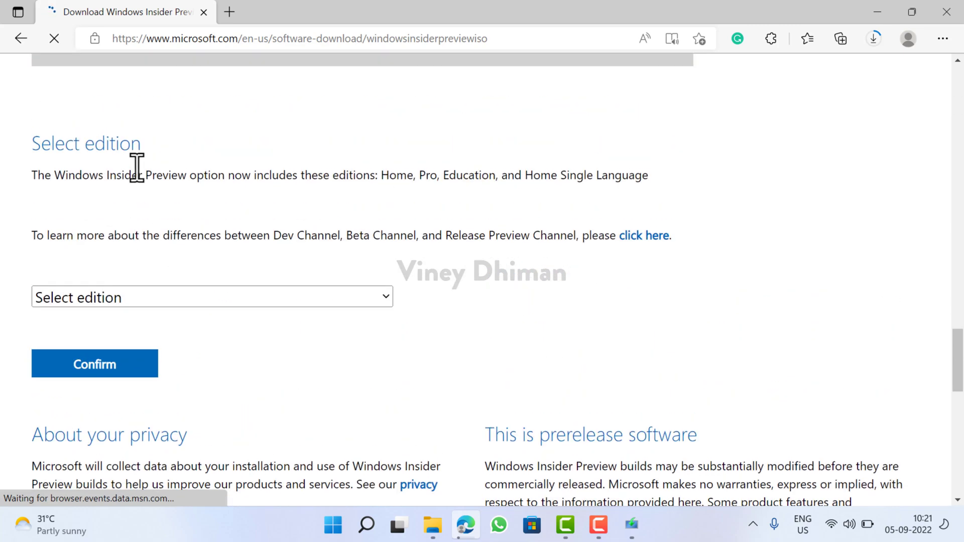
Pick Windows 11 Insider Preview (Dev Channel) - Build 25179 and confirm it
click(159, 299)
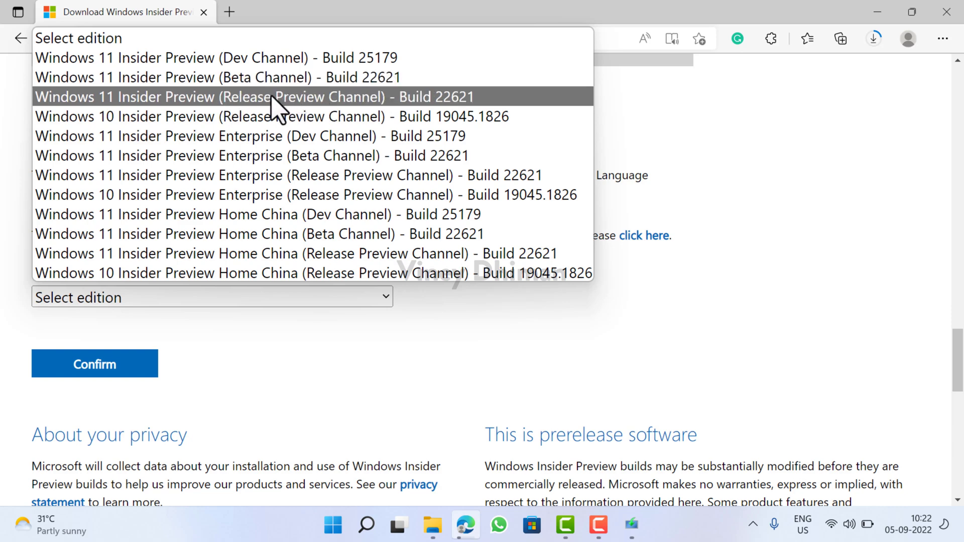
click(255, 63)
click(102, 377)
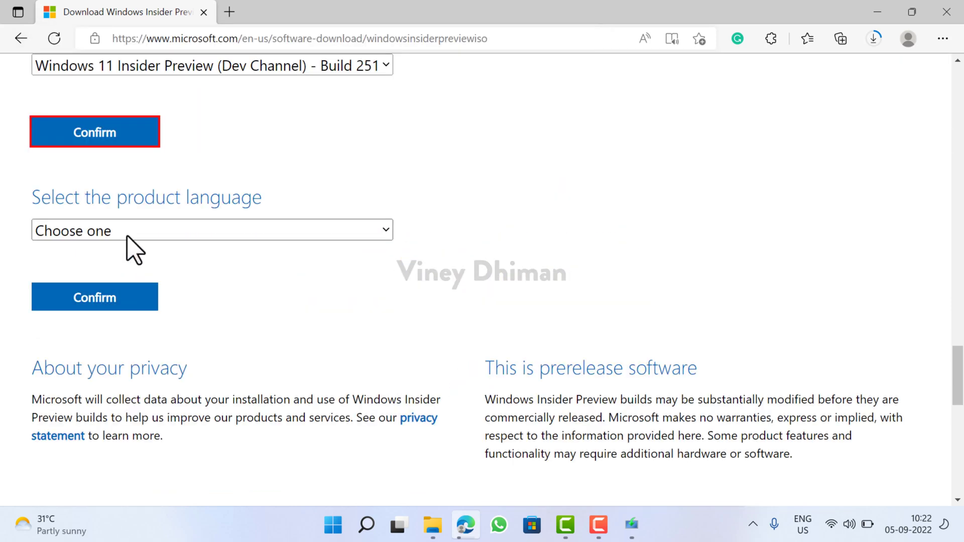
Choose English (United States) and download the 64-bit Windows 11 Insider Preview Build 25179 ISO
click(129, 234)
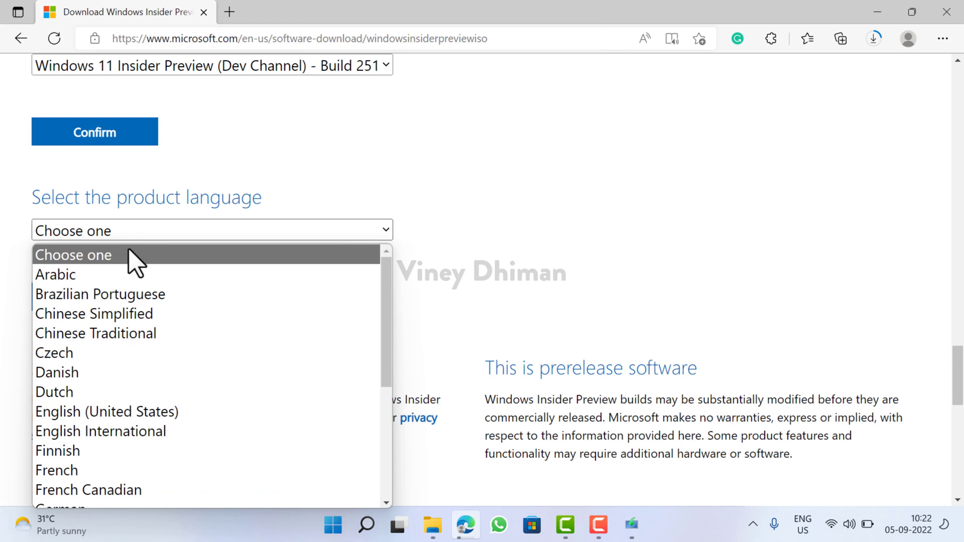
click(142, 411)
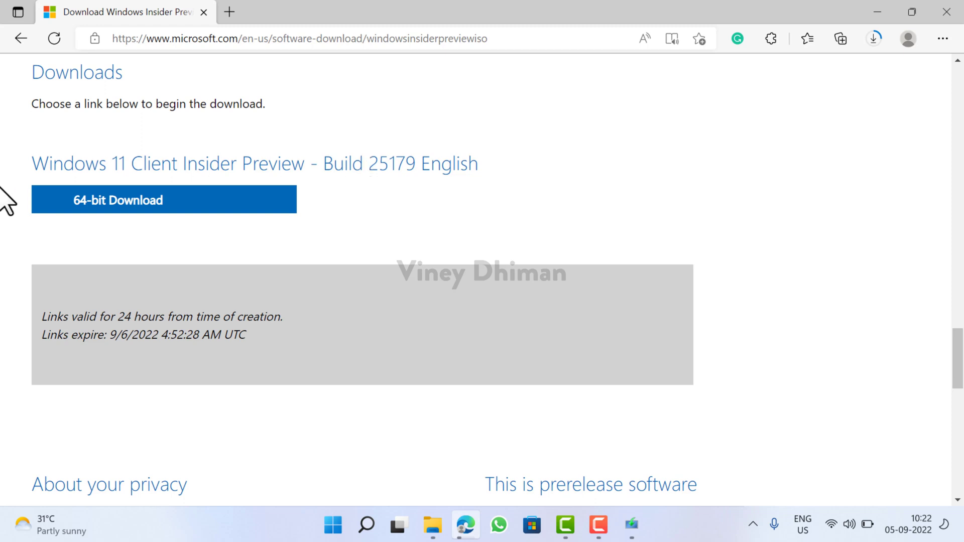
click(93, 210)
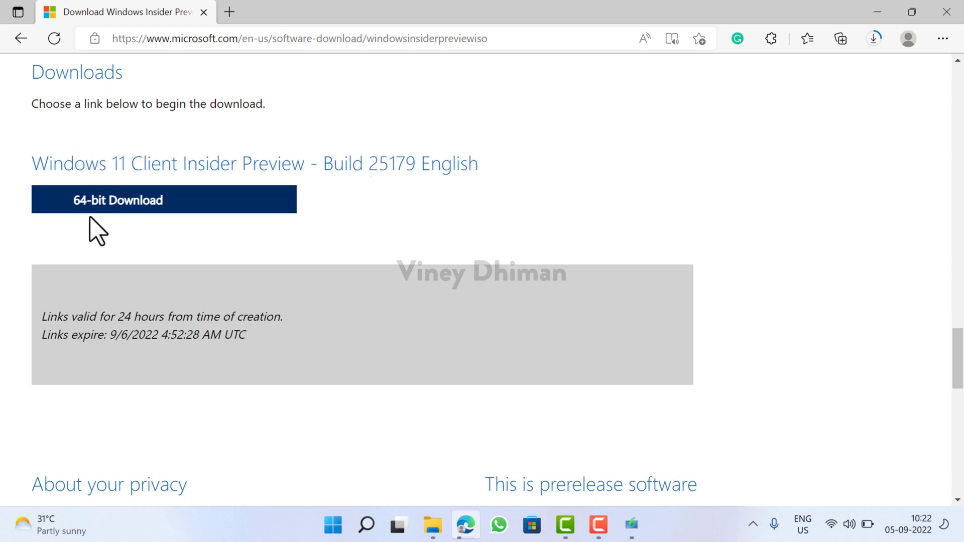
click(134, 211)
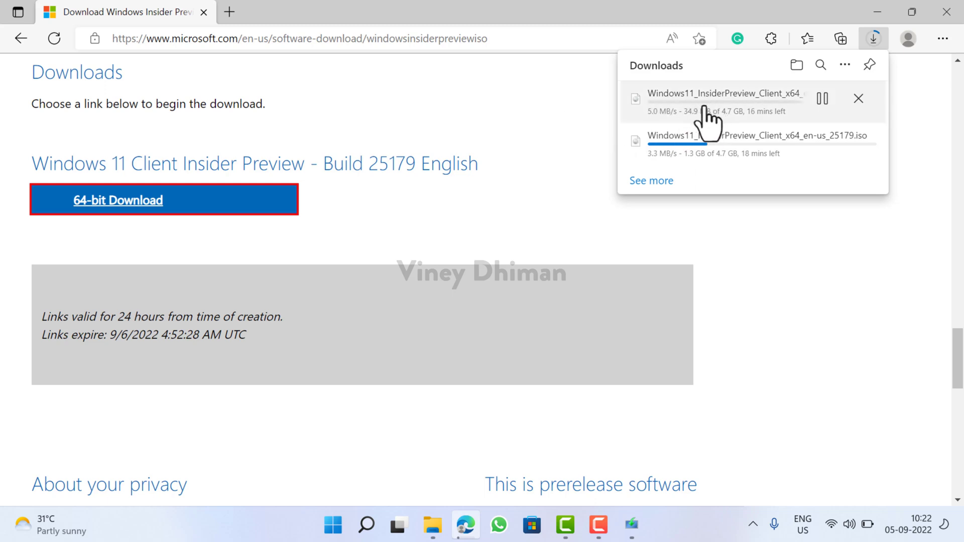
Dismiss the Downloads flyout, scroll the page, and move focus off Edge to the desktop
click(528, 120)
scroll(201, 226, down, 1)
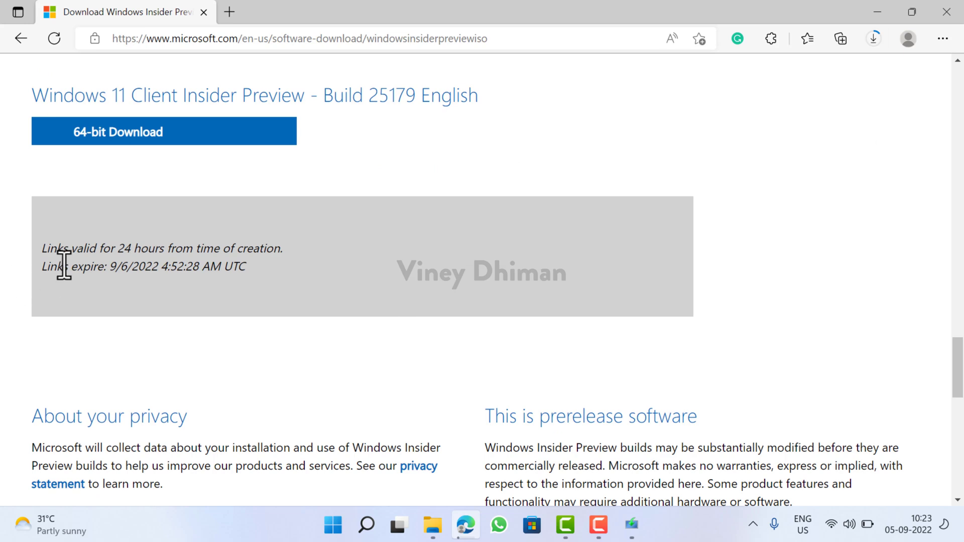
key(F10)
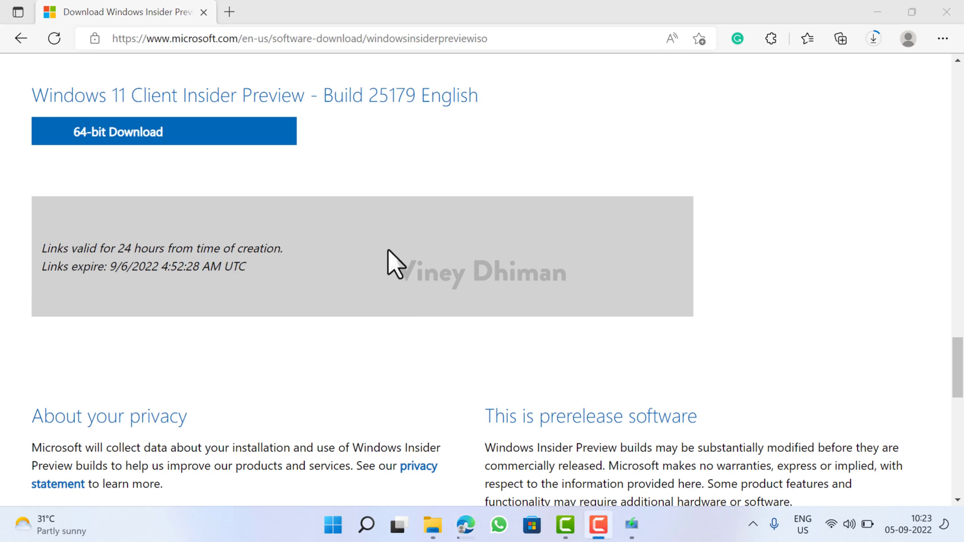